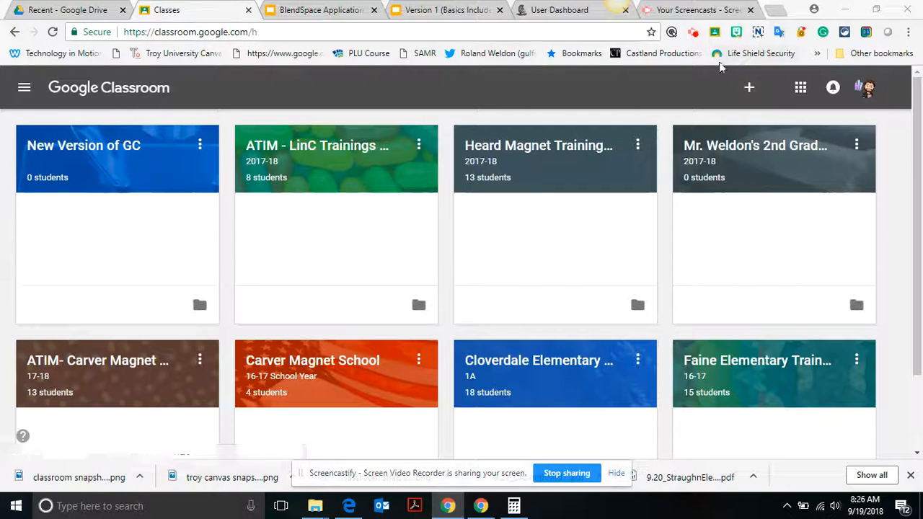
Step: Open the New Version of GC class
click(750, 89)
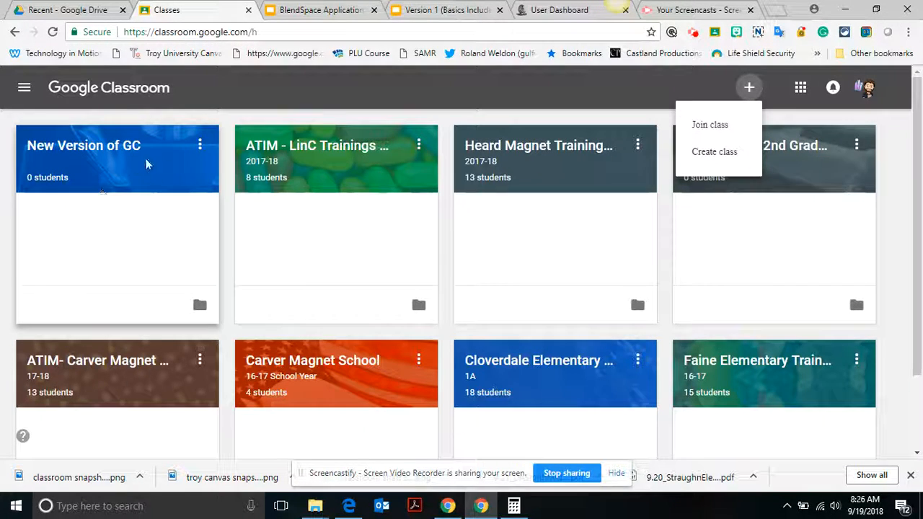
click(123, 140)
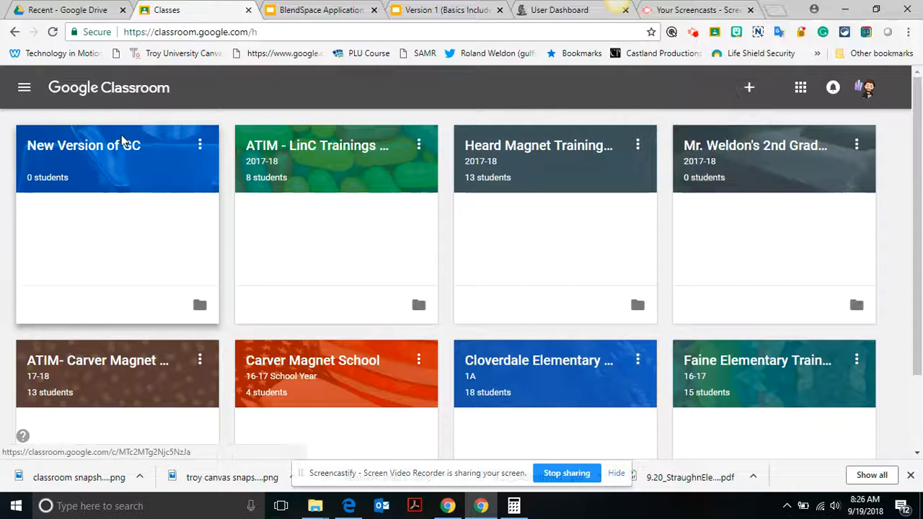
click(123, 143)
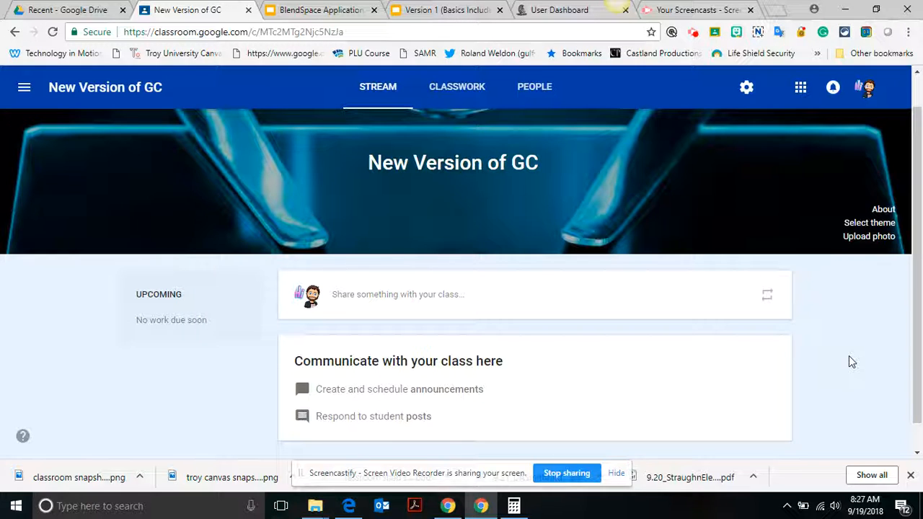
Step: Examine the announcement form on the class Stream and the Classwork page
click(378, 305)
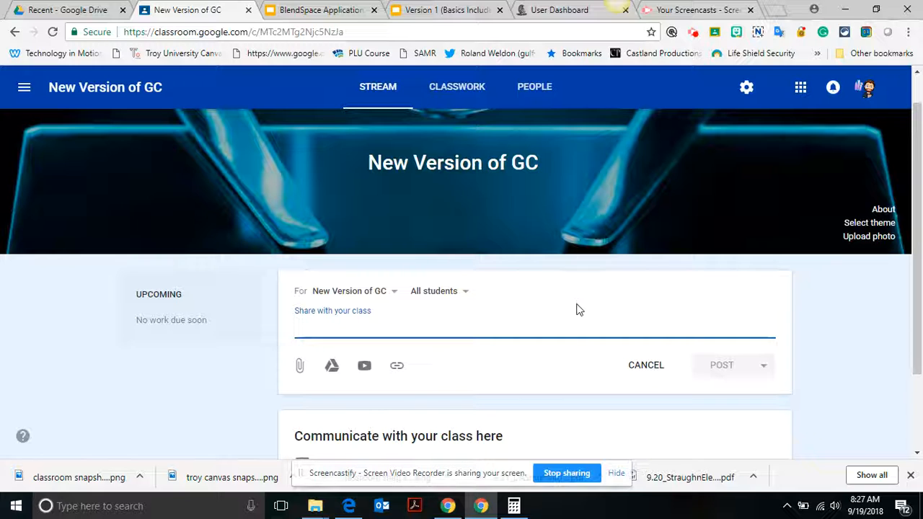
click(463, 99)
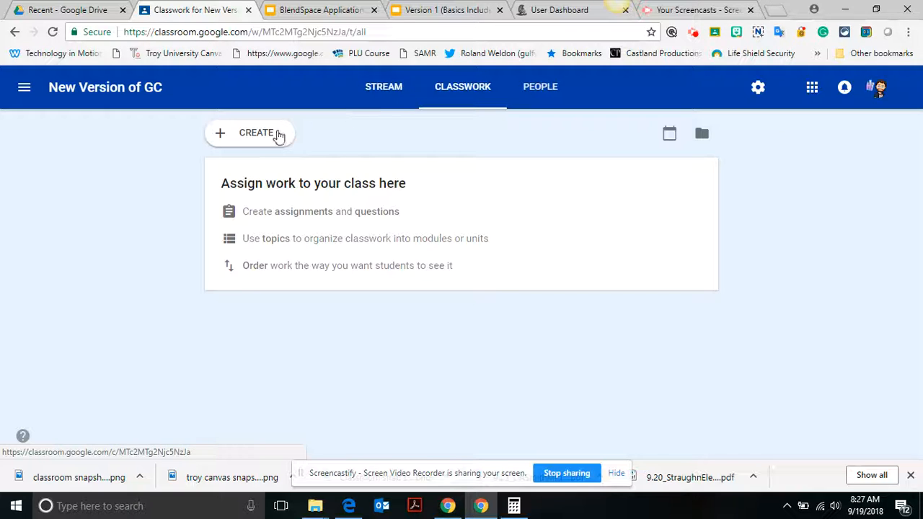
click(377, 93)
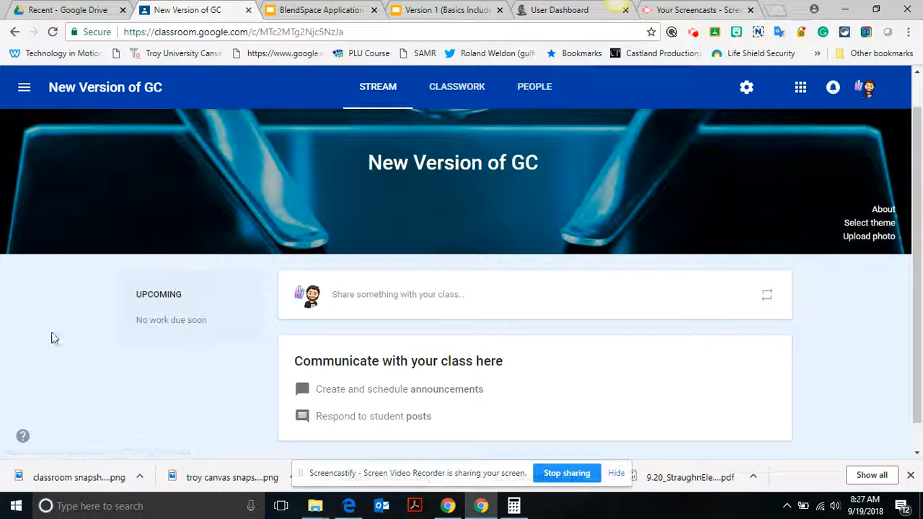
Step: Create a classwork topic named "Content for Web-Ex Session"
click(457, 103)
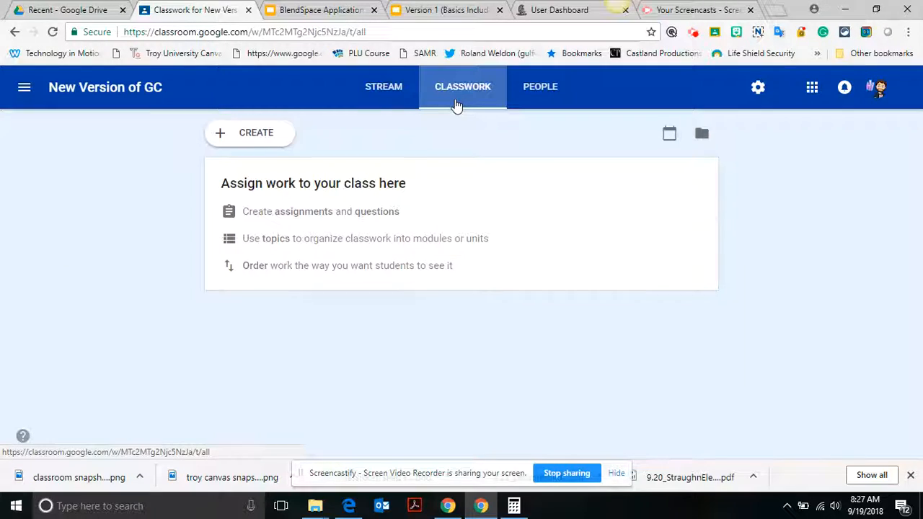
click(251, 140)
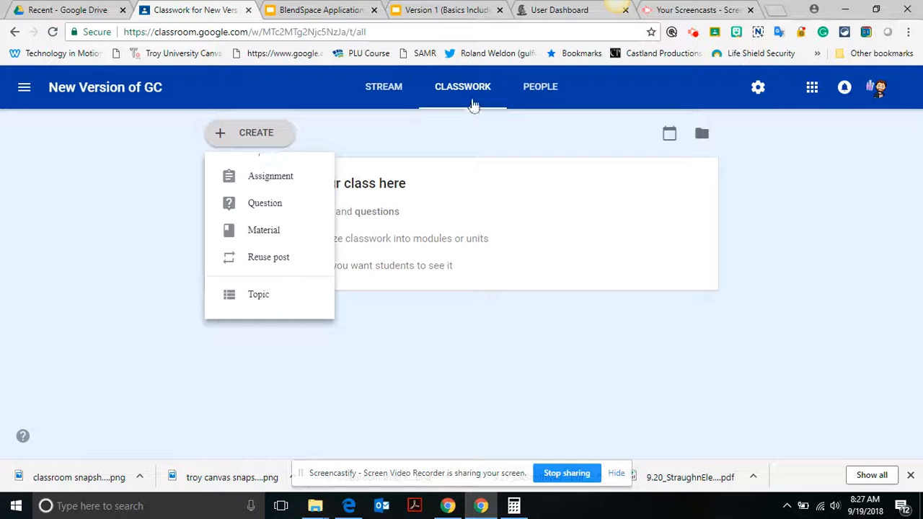
click(261, 295)
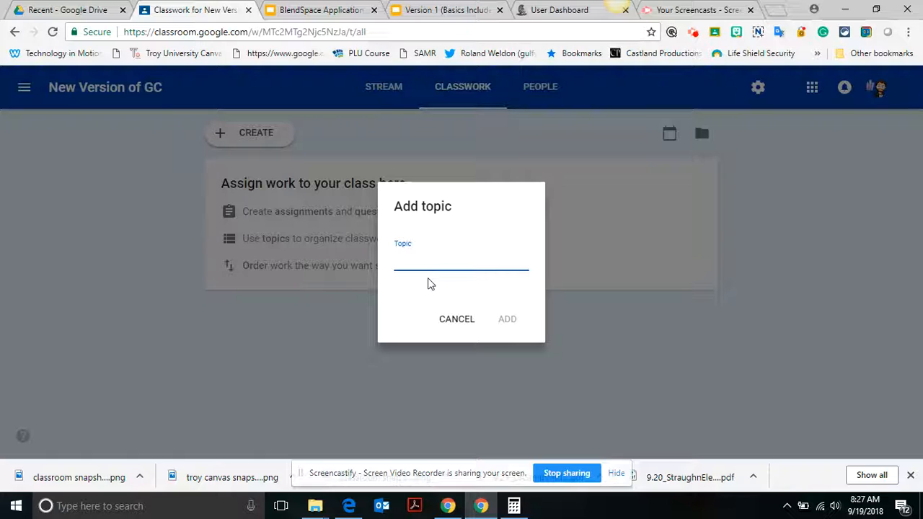
text(Content for Web-)
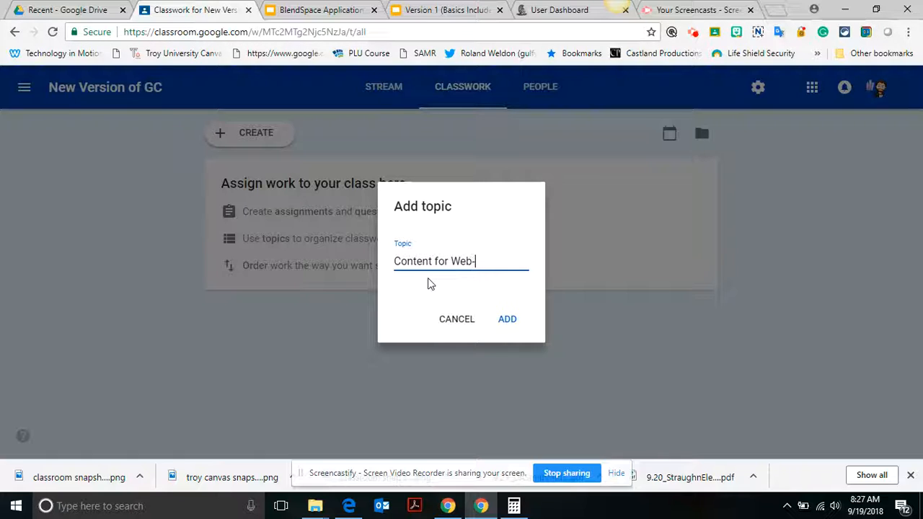
text(Ex Session)
click(509, 322)
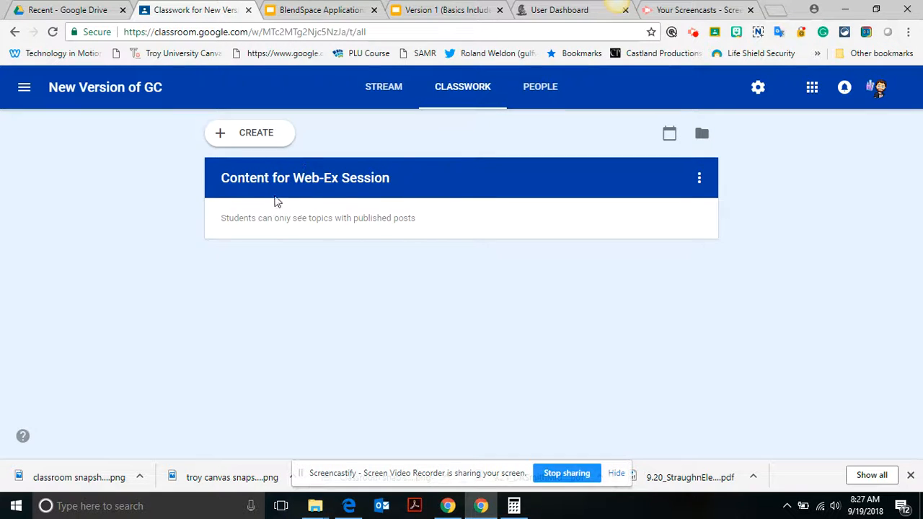
Step: Start a class material titled "Today's Presentation" and assign it to the topic Content for Web-Ex Session
click(258, 135)
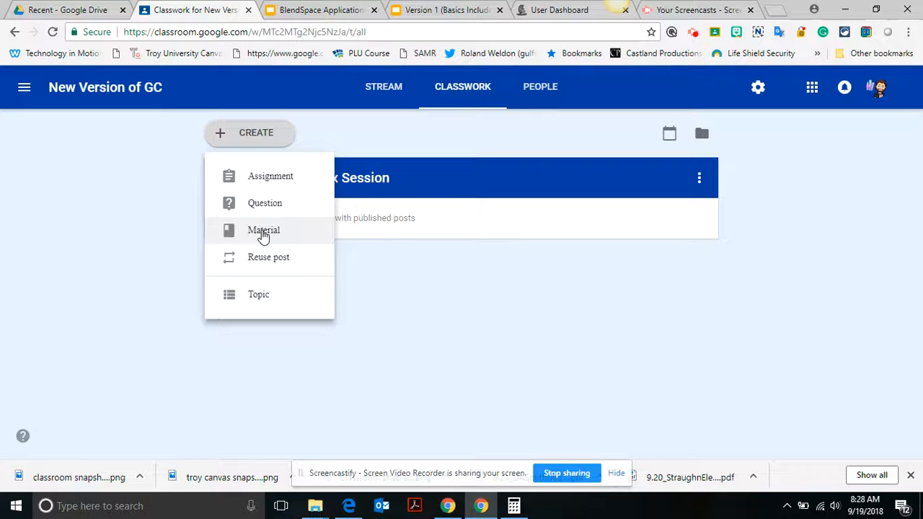
click(263, 232)
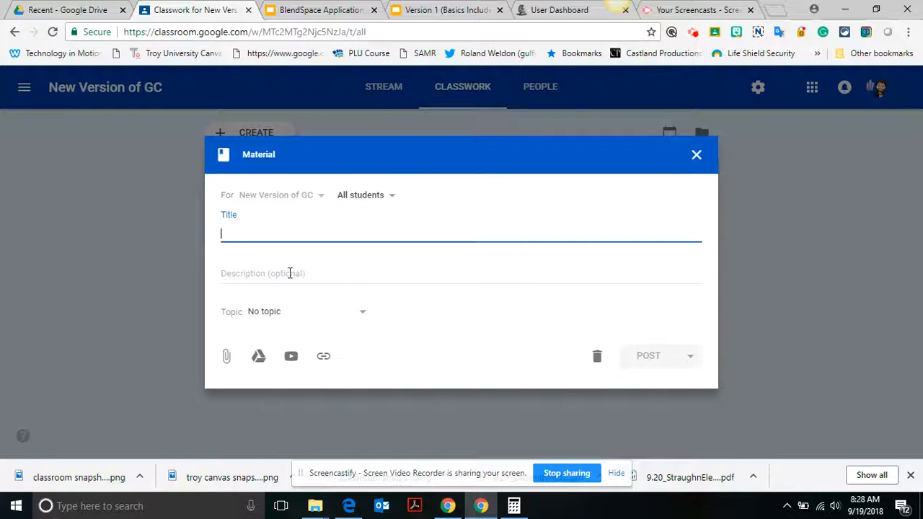
click(367, 201)
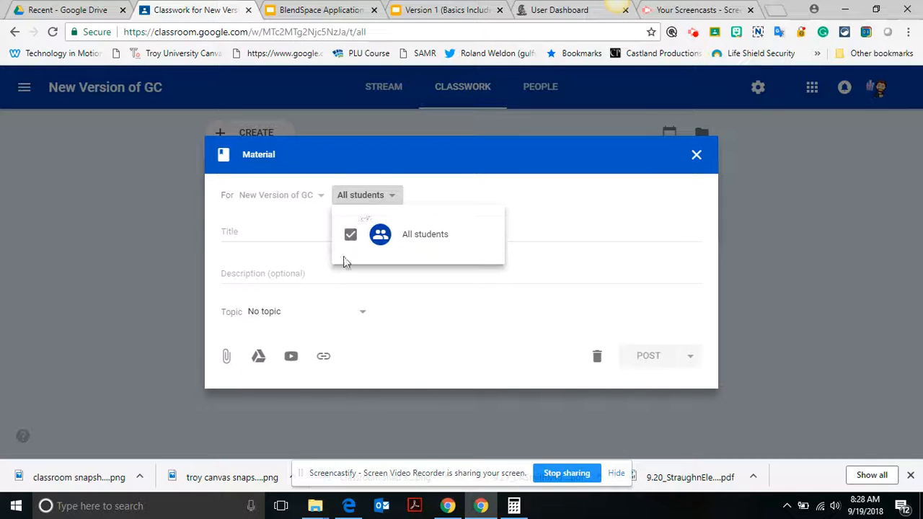
click(434, 195)
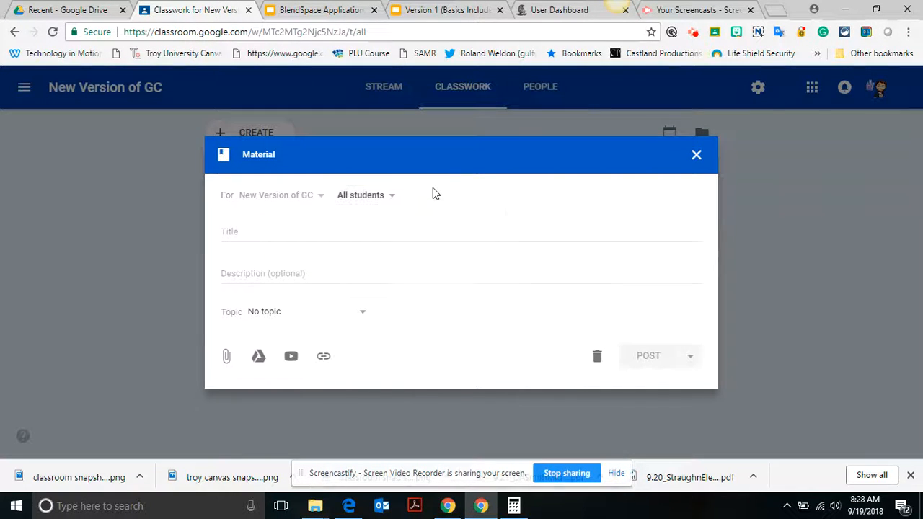
click(276, 316)
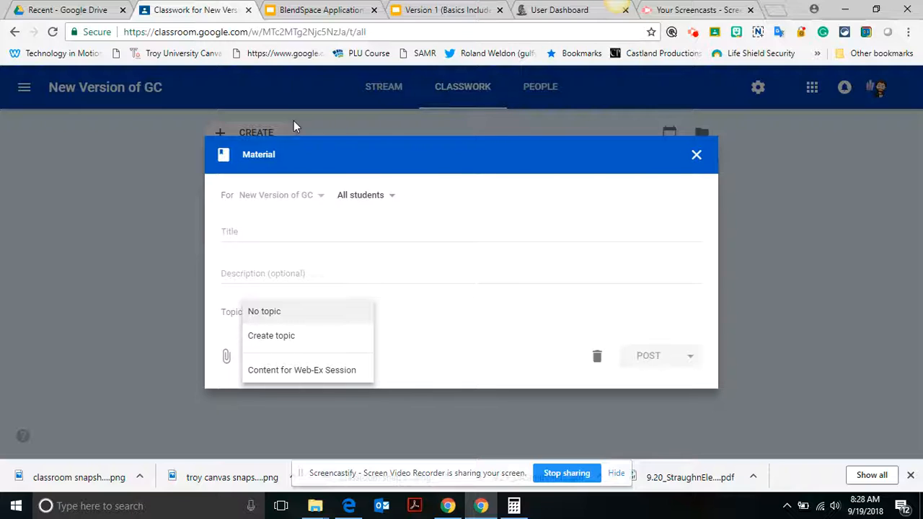
click(242, 236)
text(Today)
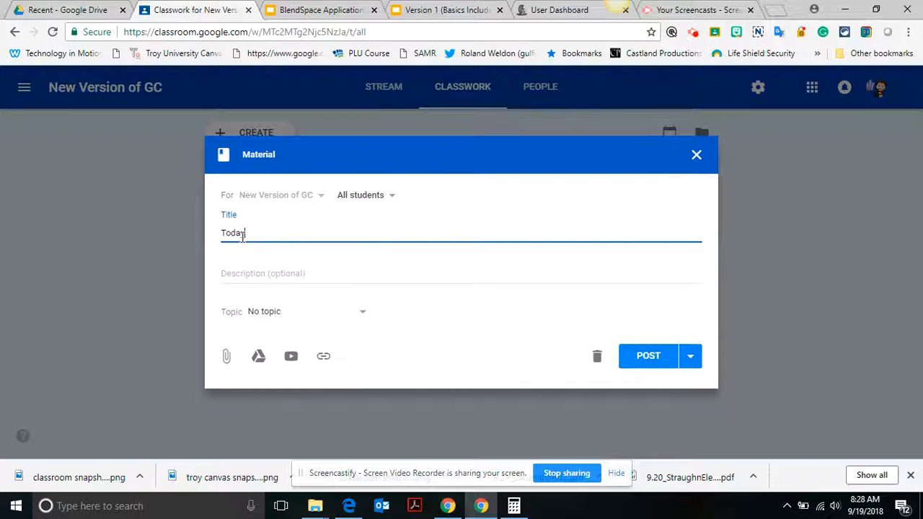
text('s Presentation)
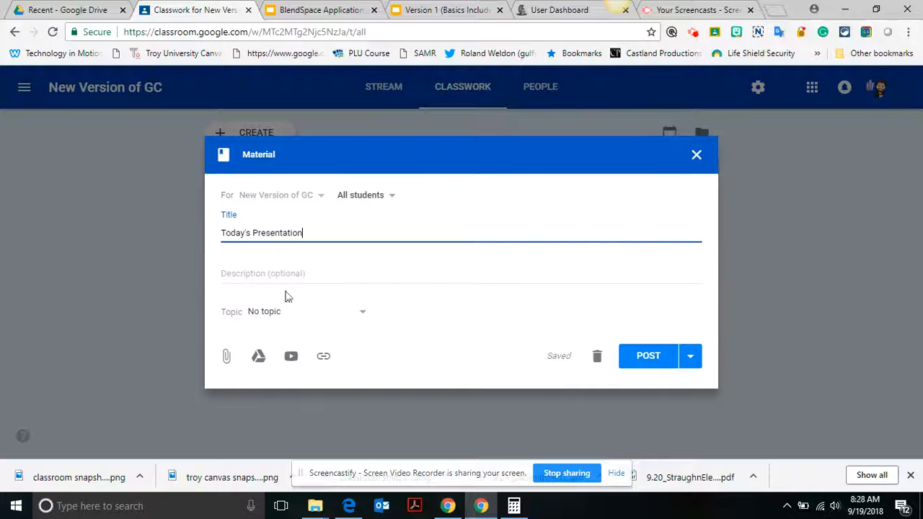
click(287, 316)
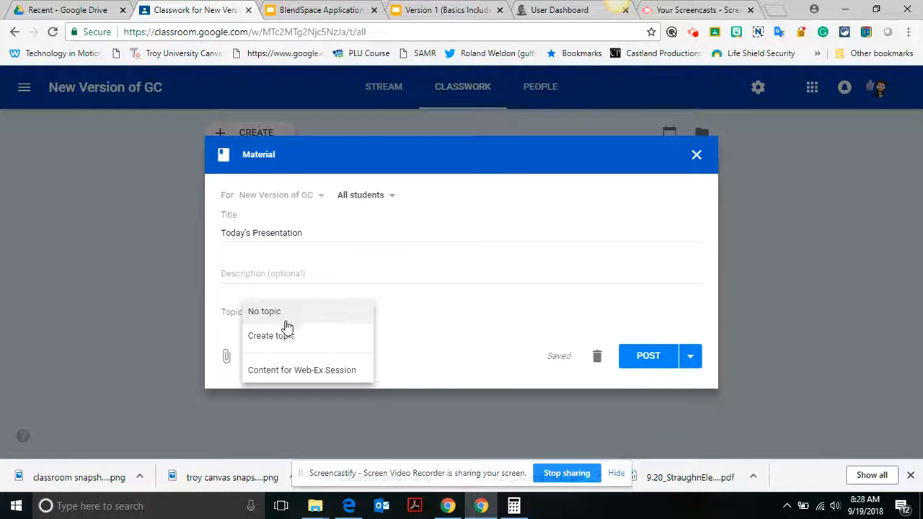
click(289, 371)
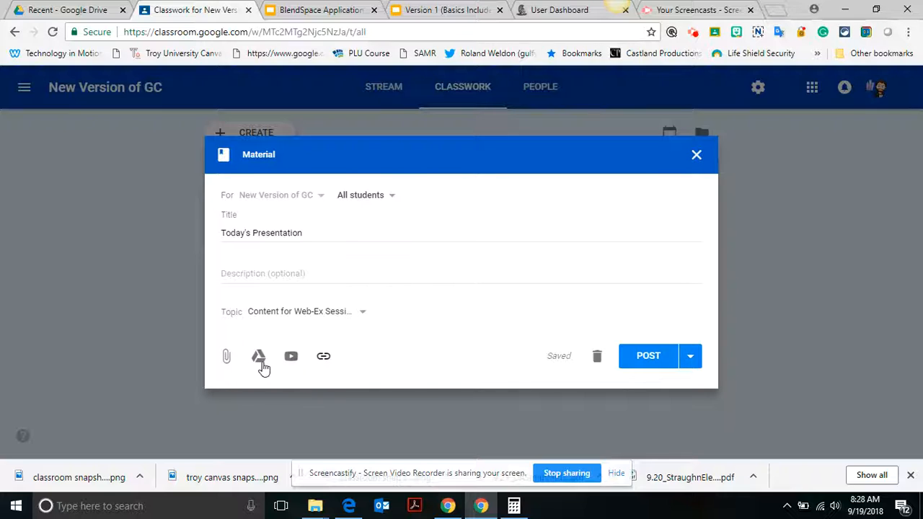
Step: Upload Assessments Presentation.pptx from the computer's Desktop folder as an attachment to the material
click(226, 356)
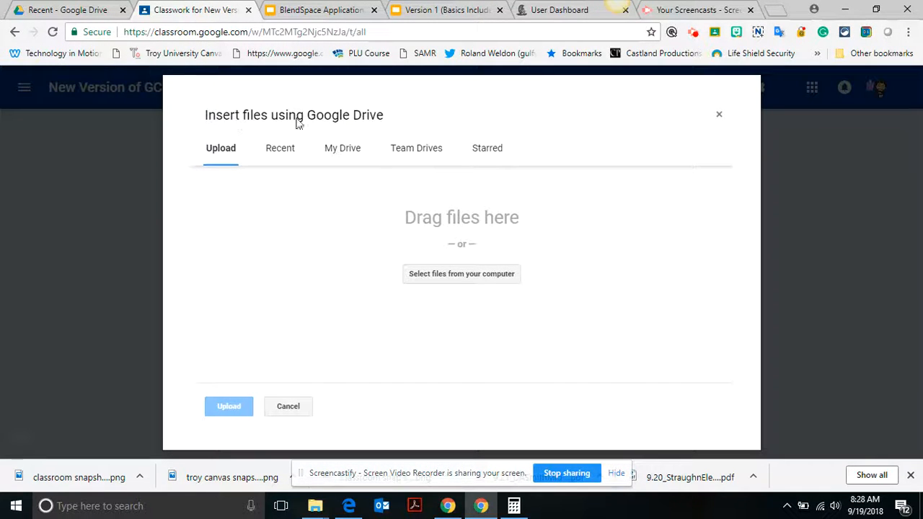
click(462, 275)
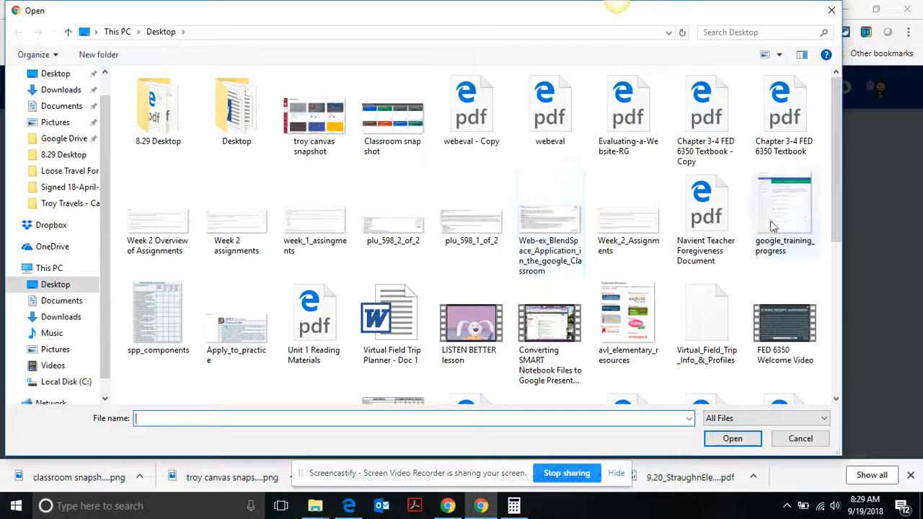
drag(835, 178, 842, 306)
double_click(730, 283)
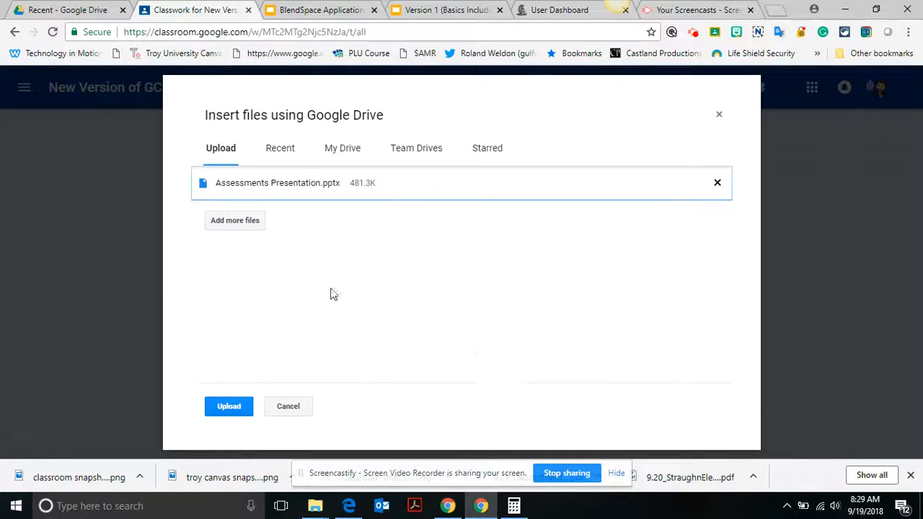
click(231, 408)
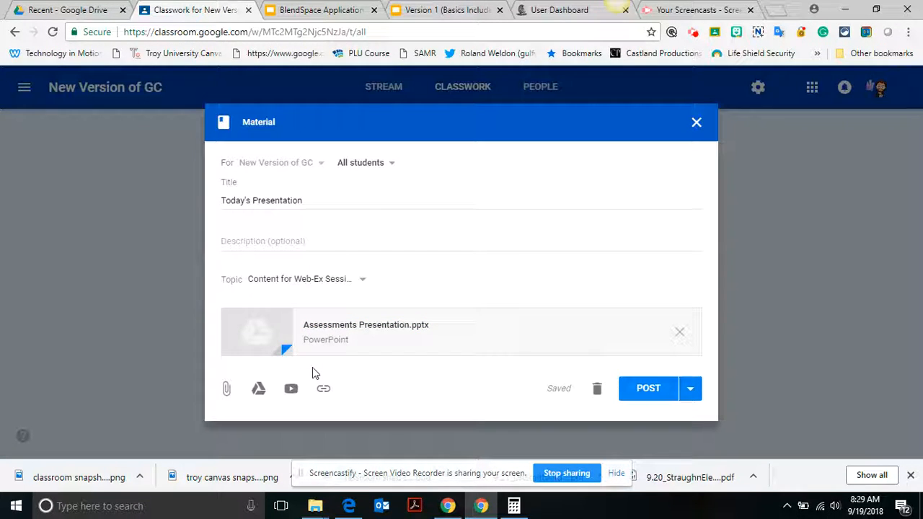
Step: Attach the Google Slides file "BlendSpace Application: Digitizing Content for Google Classroom" from the recent Google Drive files
click(258, 389)
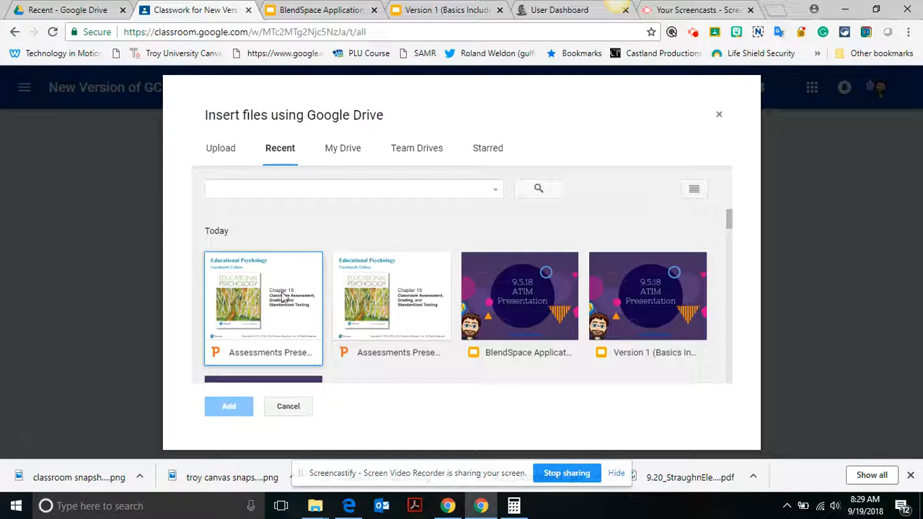
click(516, 287)
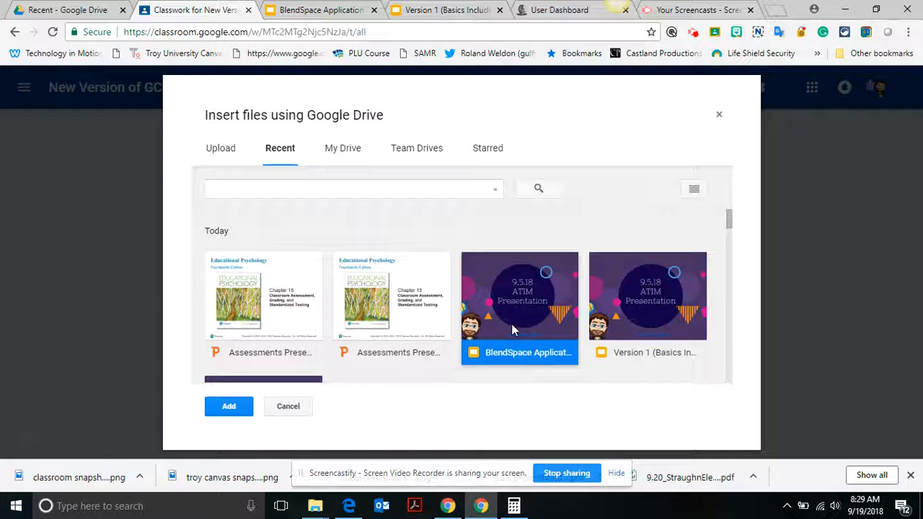
click(230, 407)
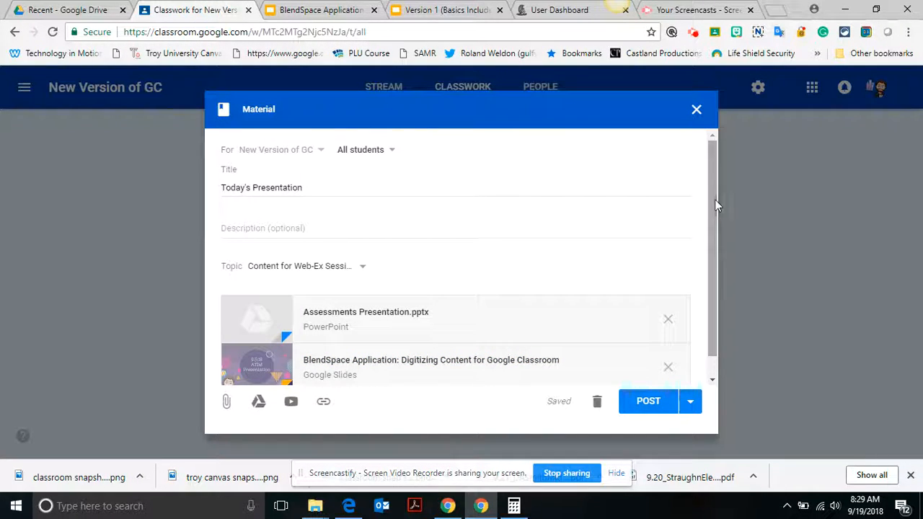
drag(715, 199, 719, 279)
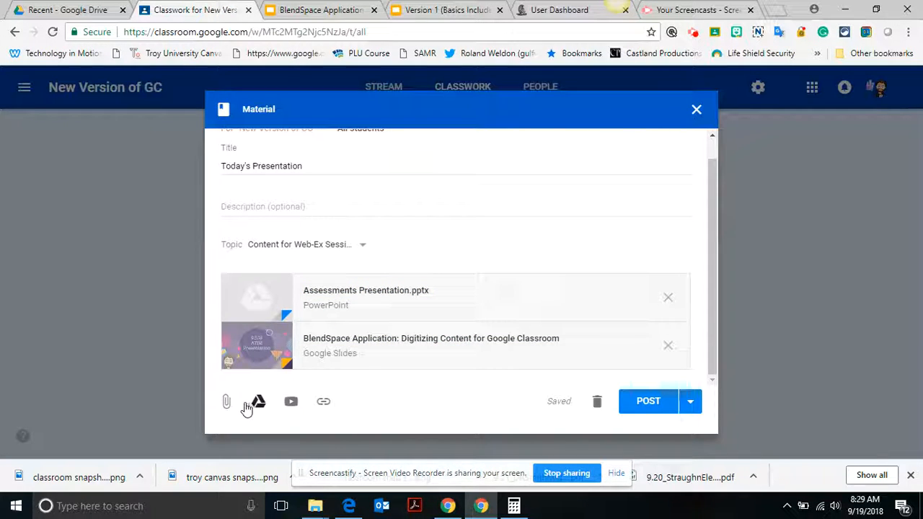
Step: Search YouTube for "tutorial on new google classroom 2018" and attach the video "NEW 2018 Google Classroom Updates (detailed overview)"
click(290, 403)
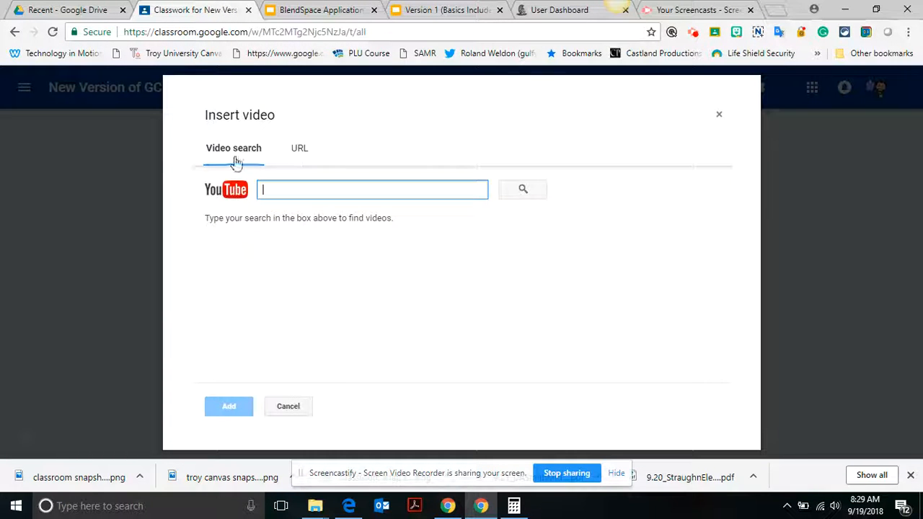
click(297, 152)
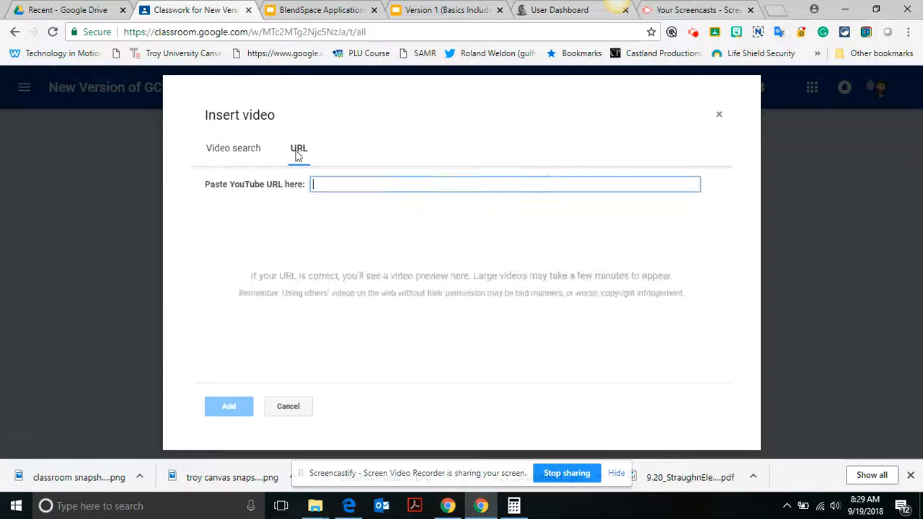
click(242, 157)
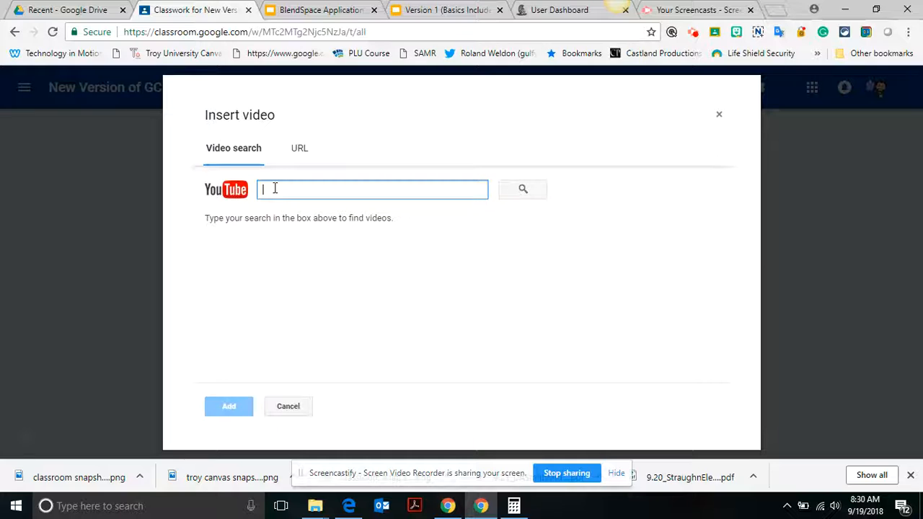
text(tutorial on new google classroom)
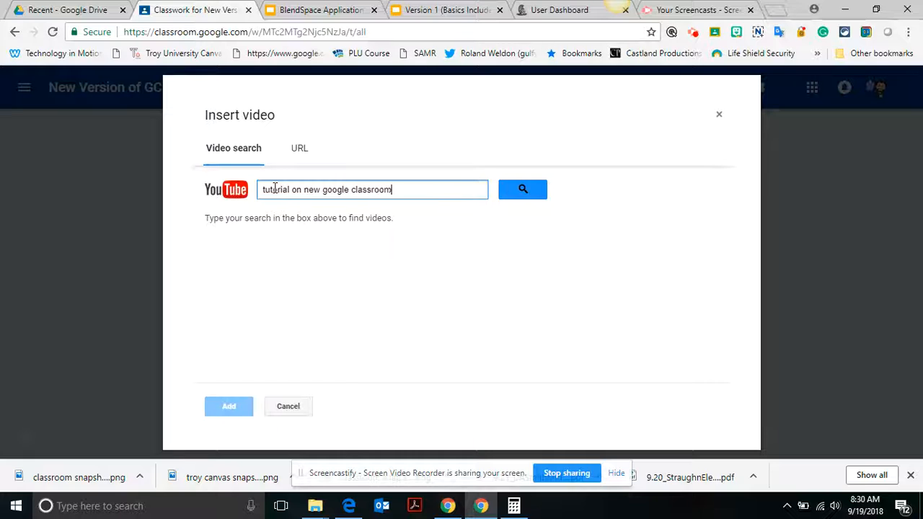
key(Return)
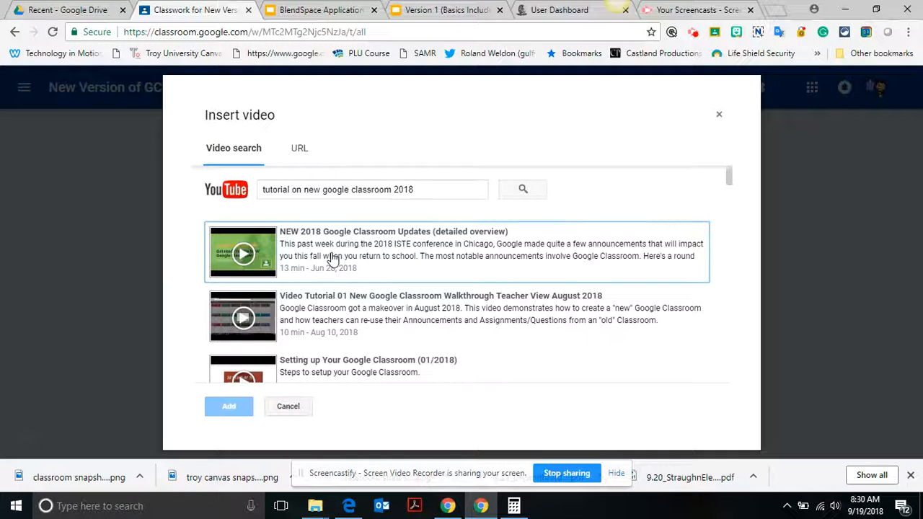
click(332, 258)
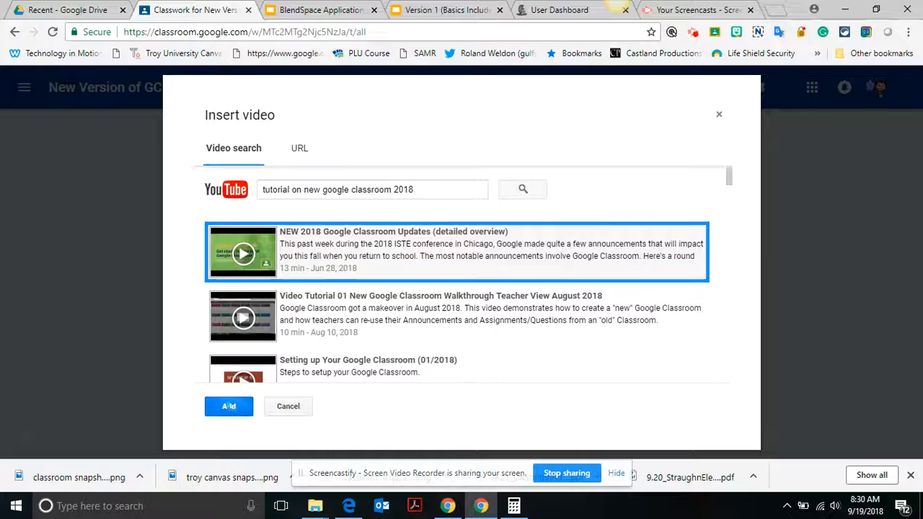
click(229, 407)
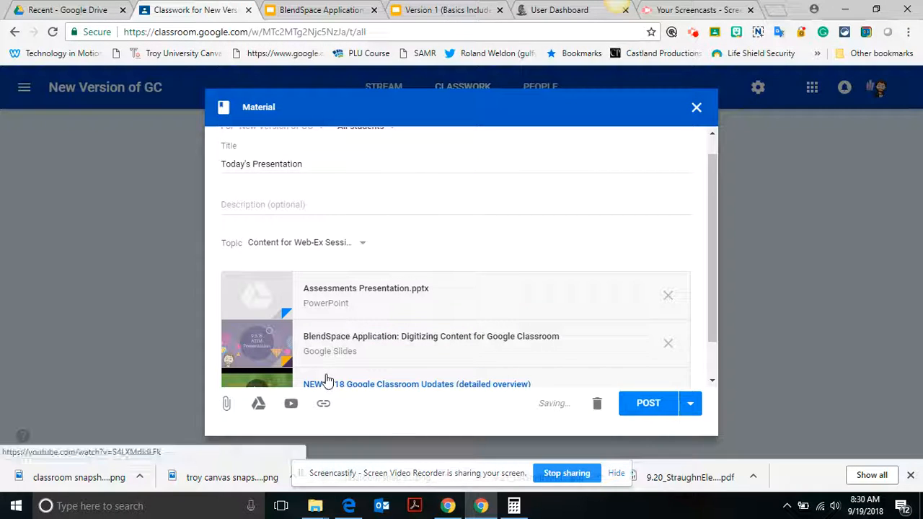
Step: Search Google for "google classroomcertified educator training" and open the Teacher Center: Certified Educator Level 1 page
drag(712, 273, 714, 316)
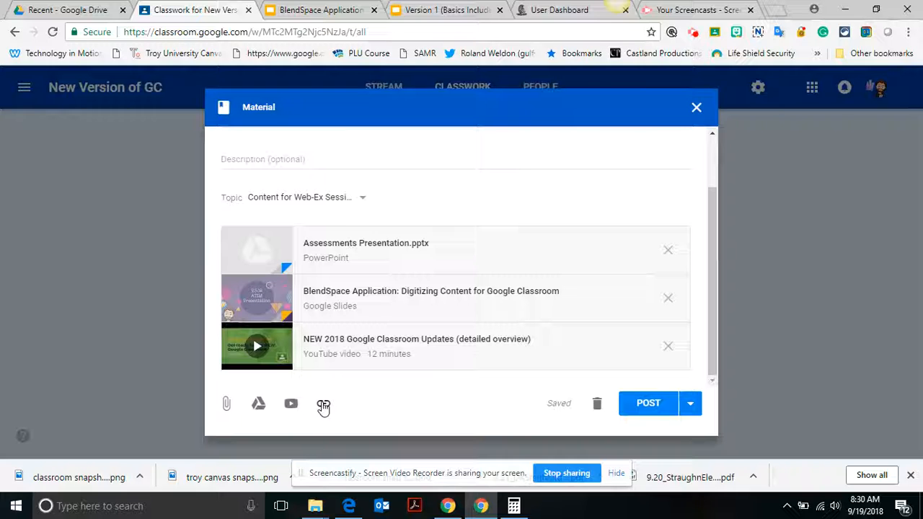
click(676, 12)
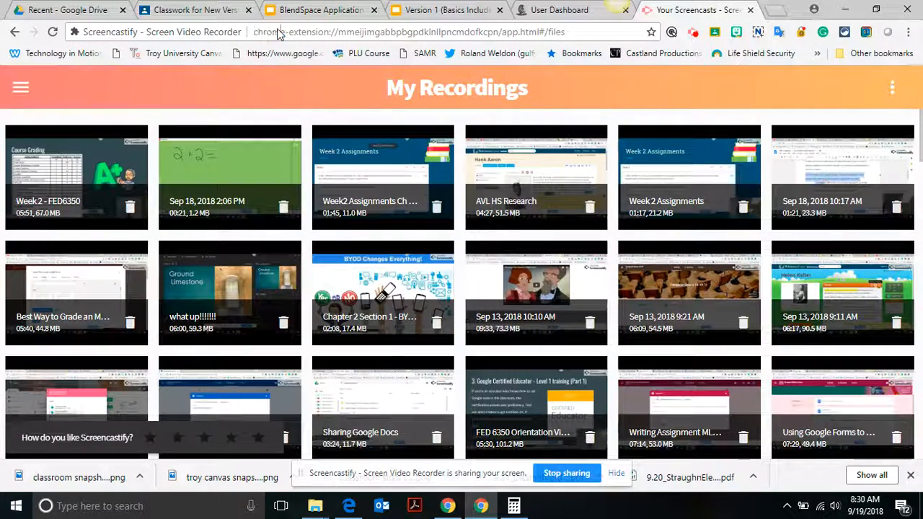
click(277, 32)
text(google)
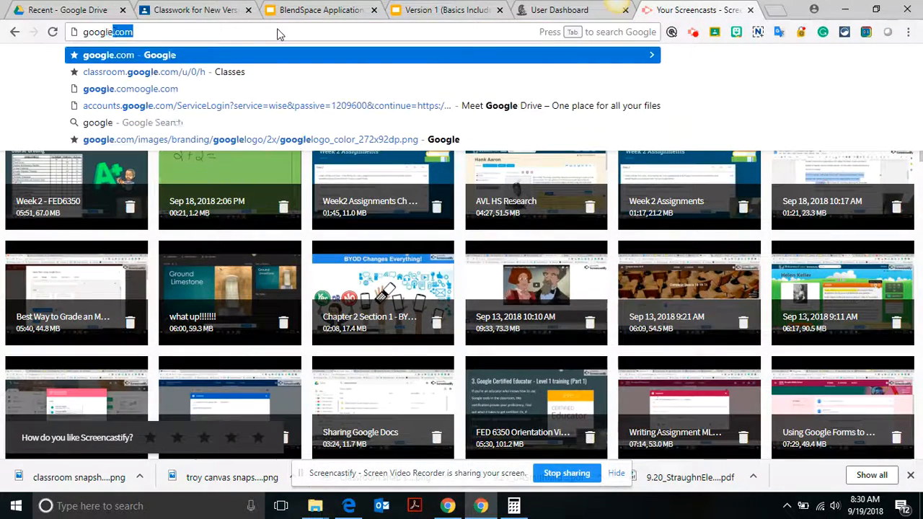
text( classro)
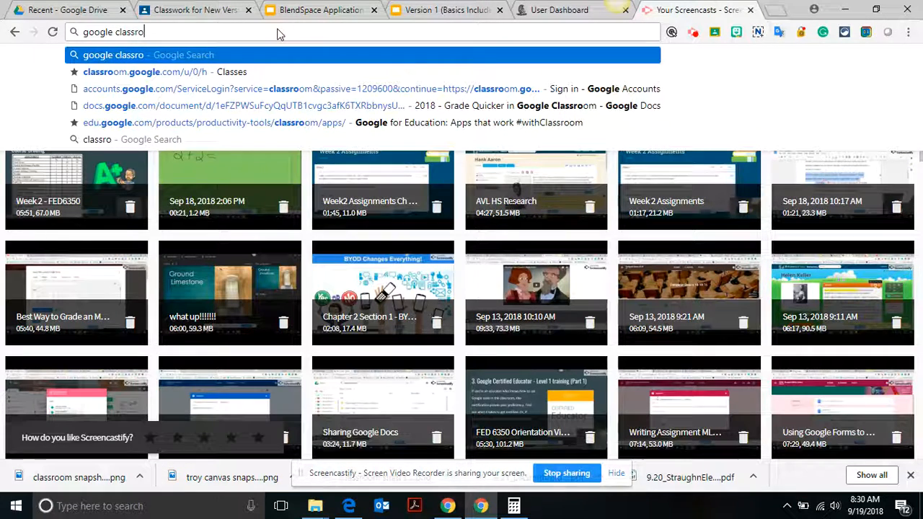
text(omcer)
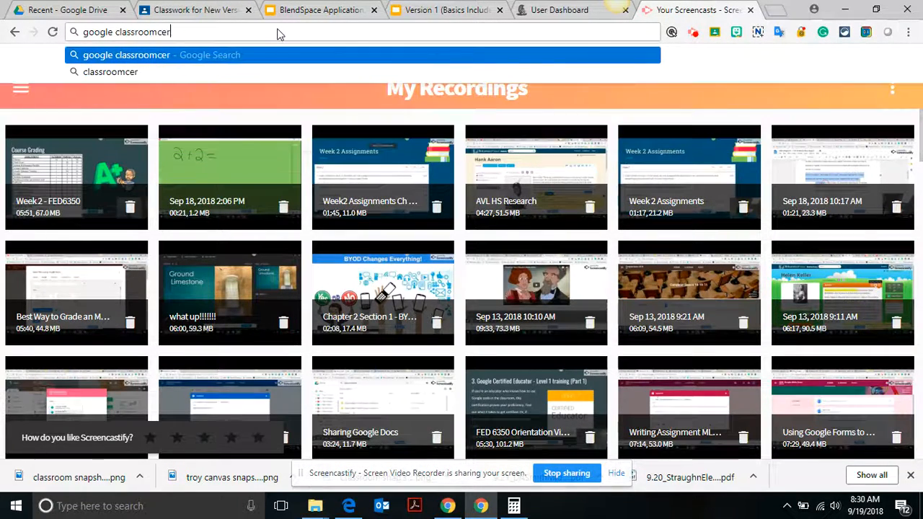
text(tified educat)
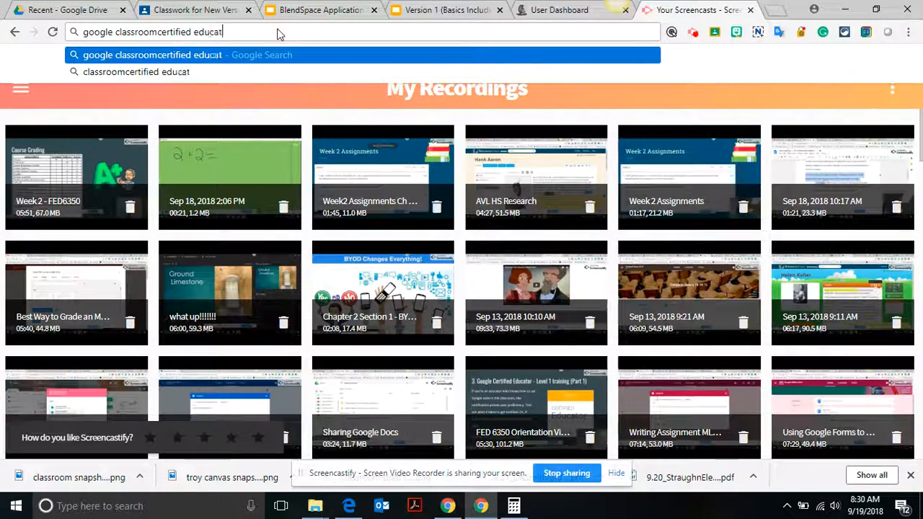
text(or training)
key(Return)
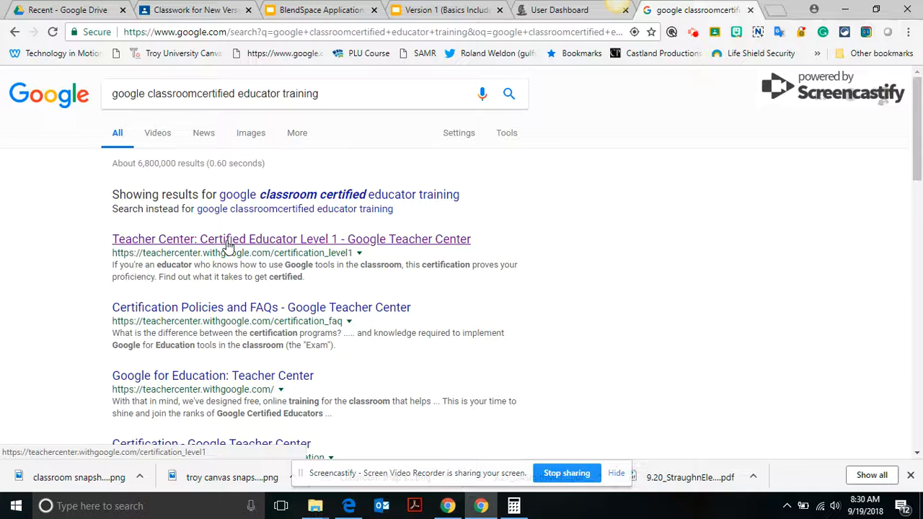
click(227, 242)
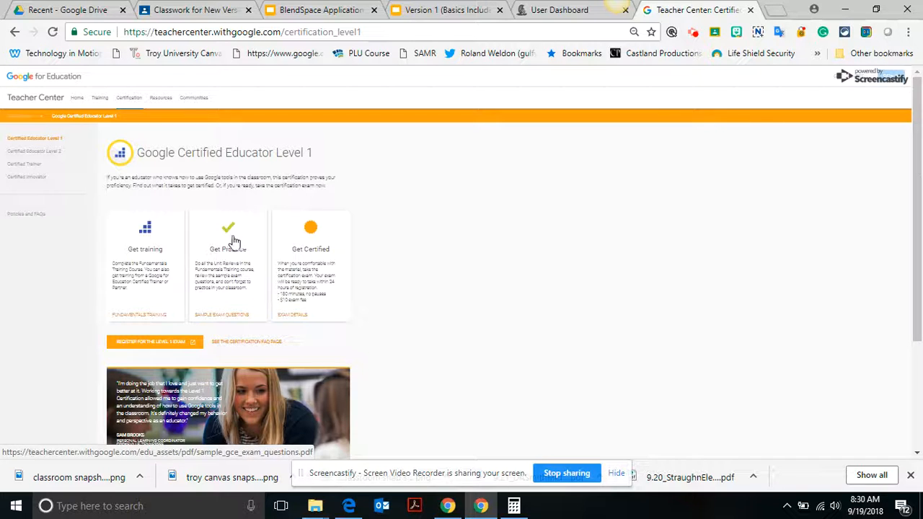
Step: Attach the address of the Certified Educator Level 1 page as a link to the Today's Presentation material and post the material
click(215, 33)
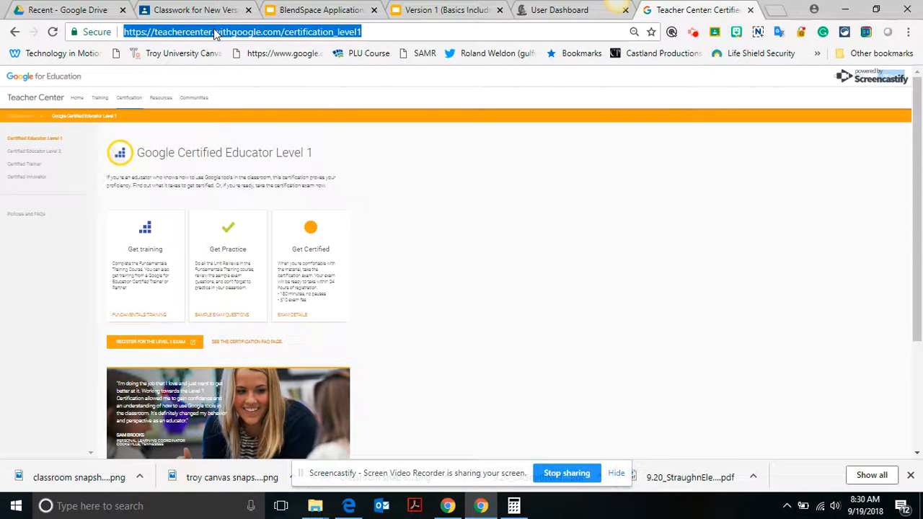
click(192, 12)
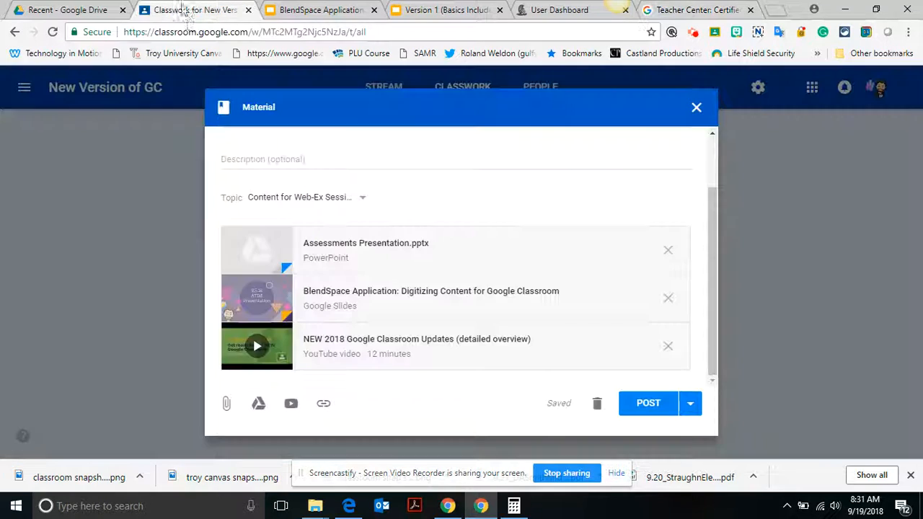
click(323, 406)
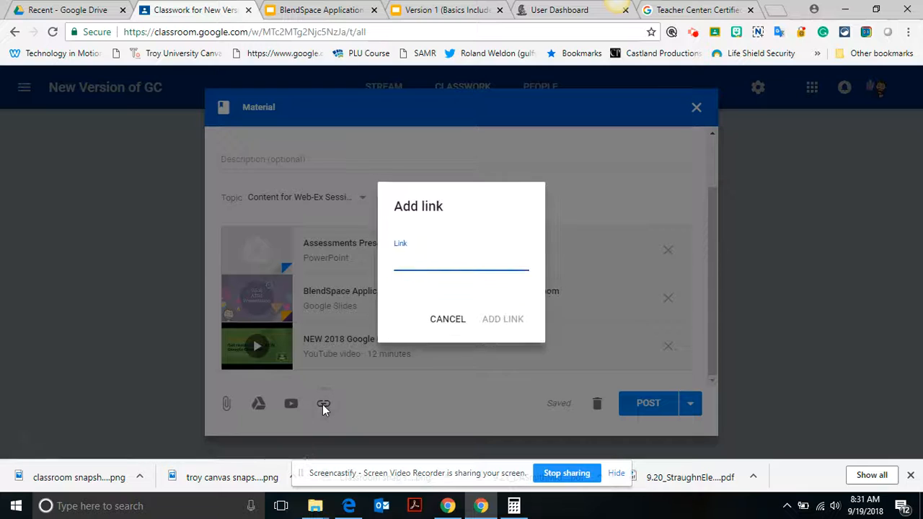
key(ctrl+v)
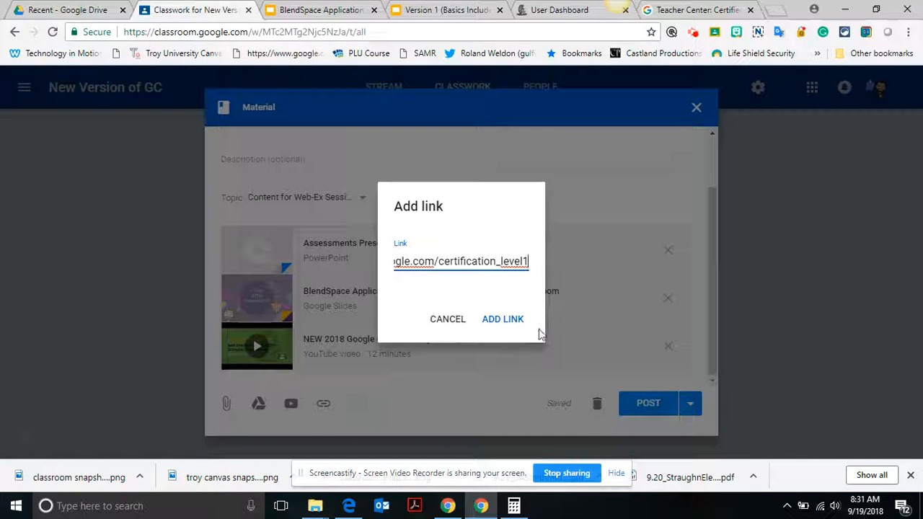
click(513, 320)
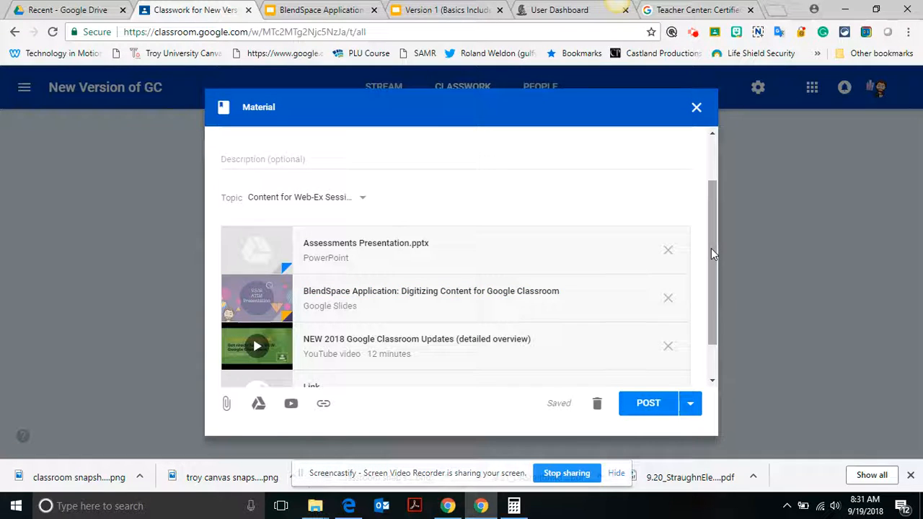
drag(713, 255, 716, 301)
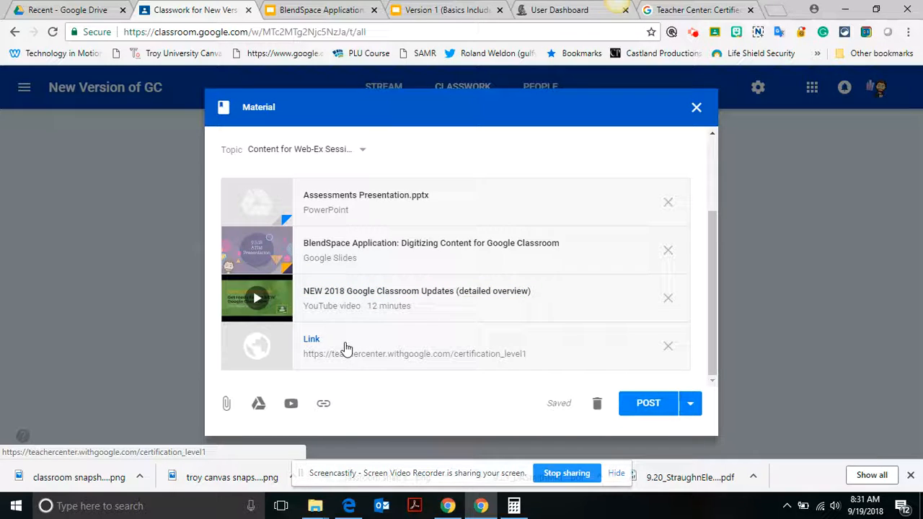
click(639, 407)
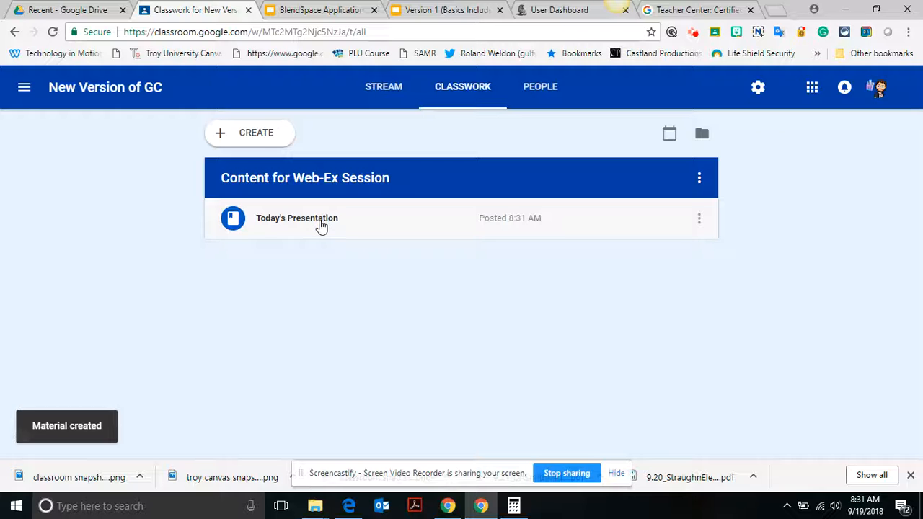
Step: Reopen the Today's Presentation material for editing, review its list of attachments and save it
click(701, 219)
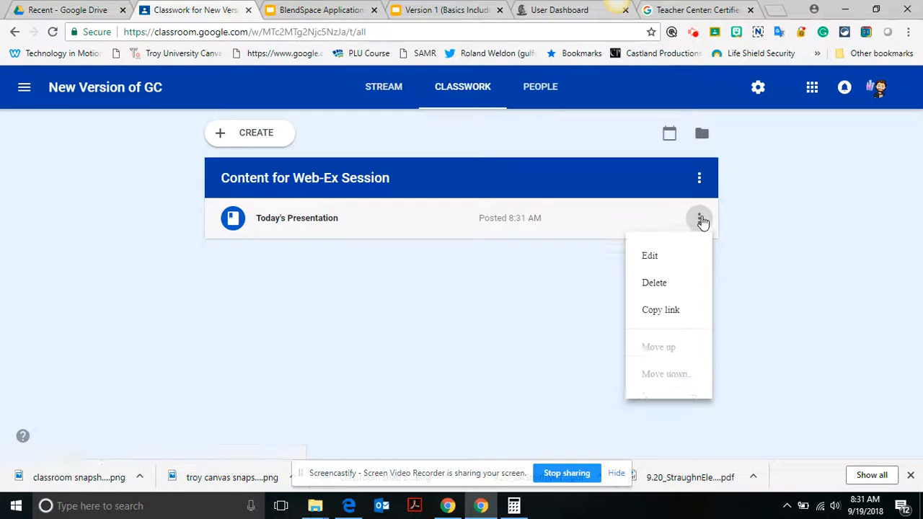
click(658, 257)
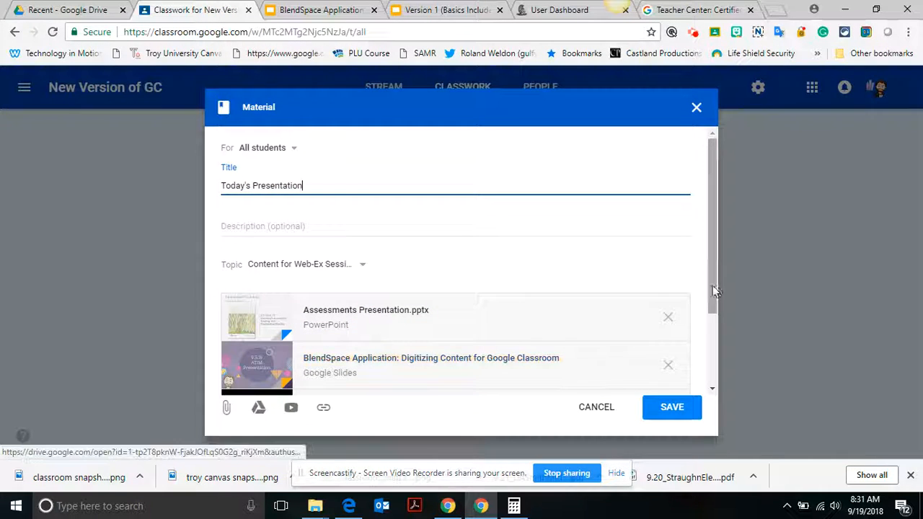
drag(712, 285, 717, 370)
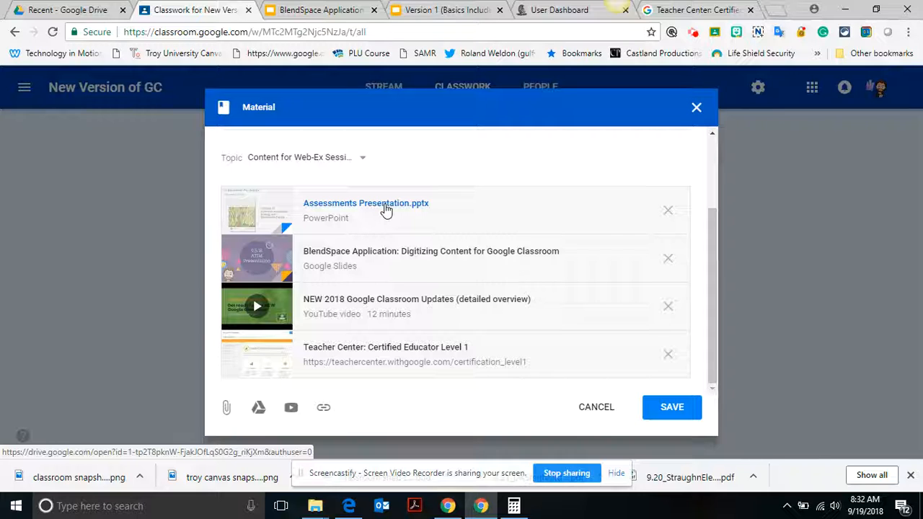
click(669, 410)
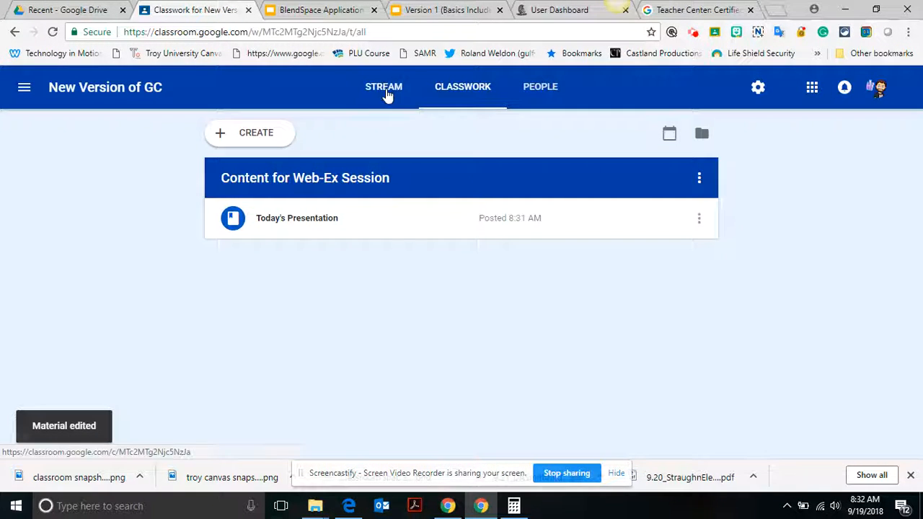
Step: Compare the class stream with the classwork page, view the Today's Presentation post's attachments from the stream, and return to the class
click(385, 90)
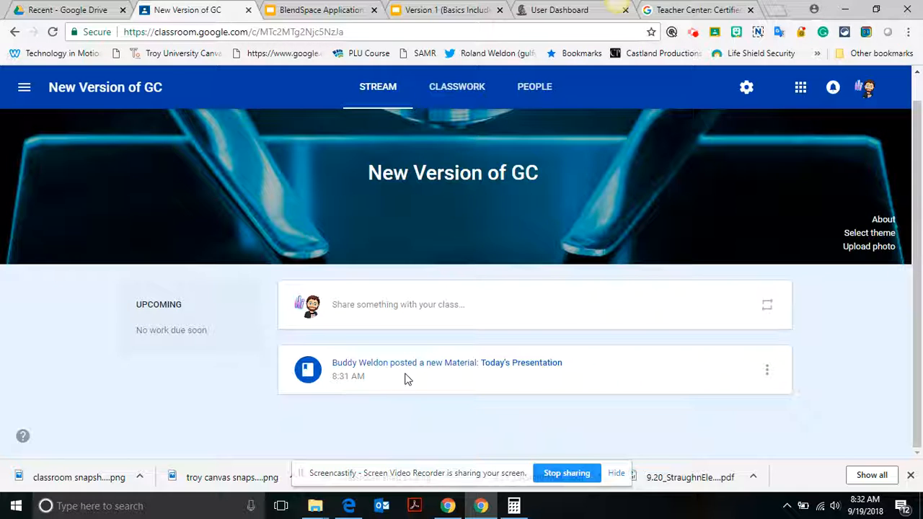
click(456, 100)
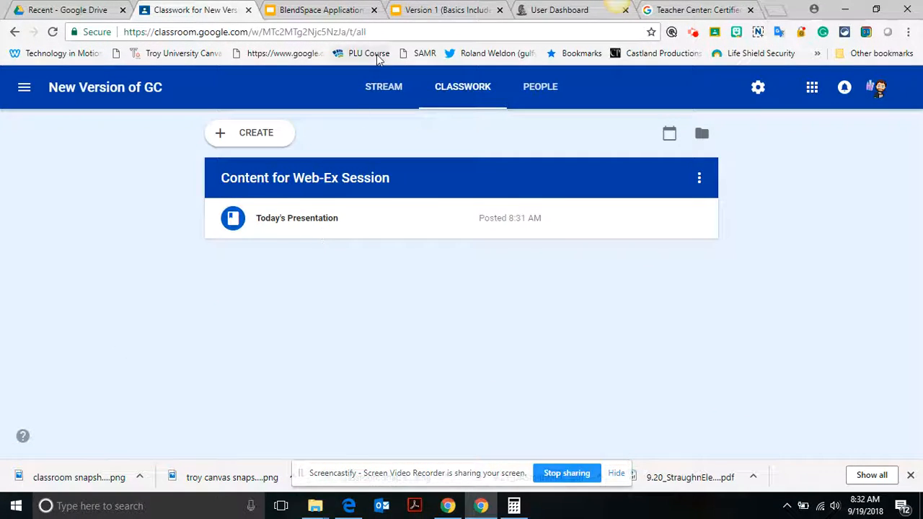
click(380, 92)
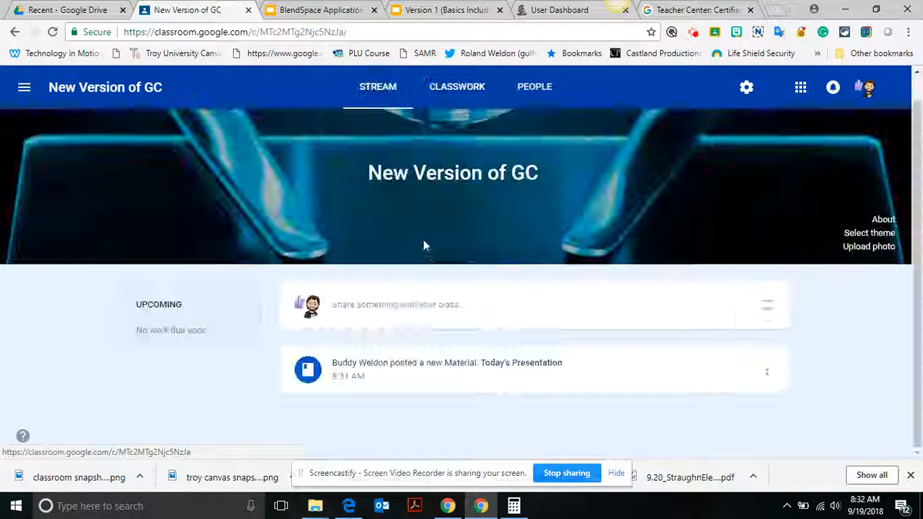
click(474, 369)
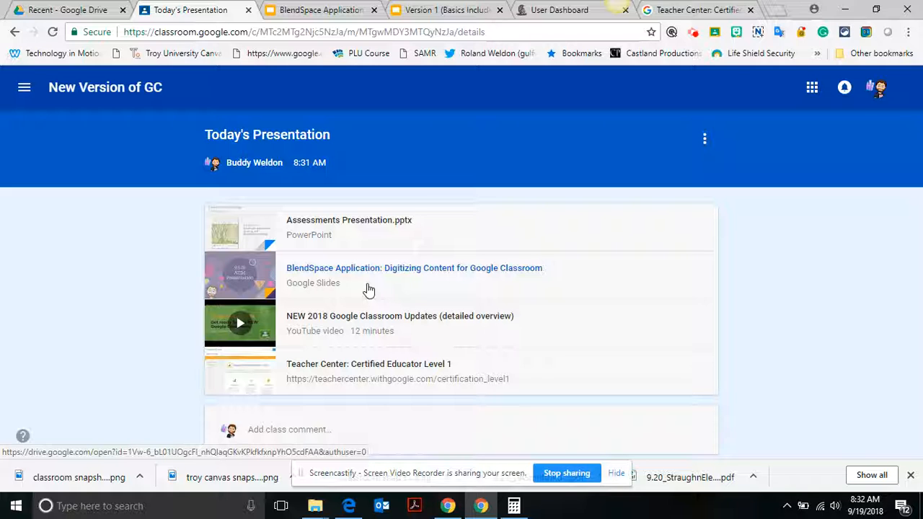
click(79, 99)
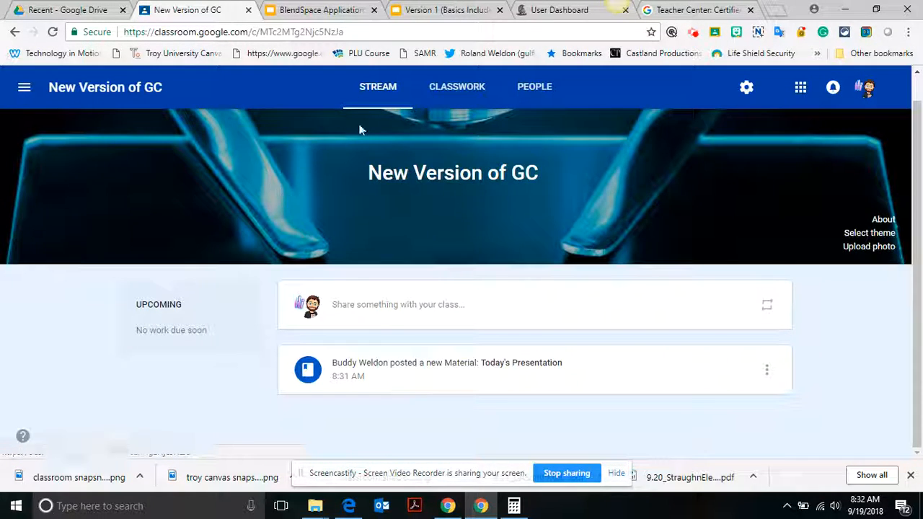